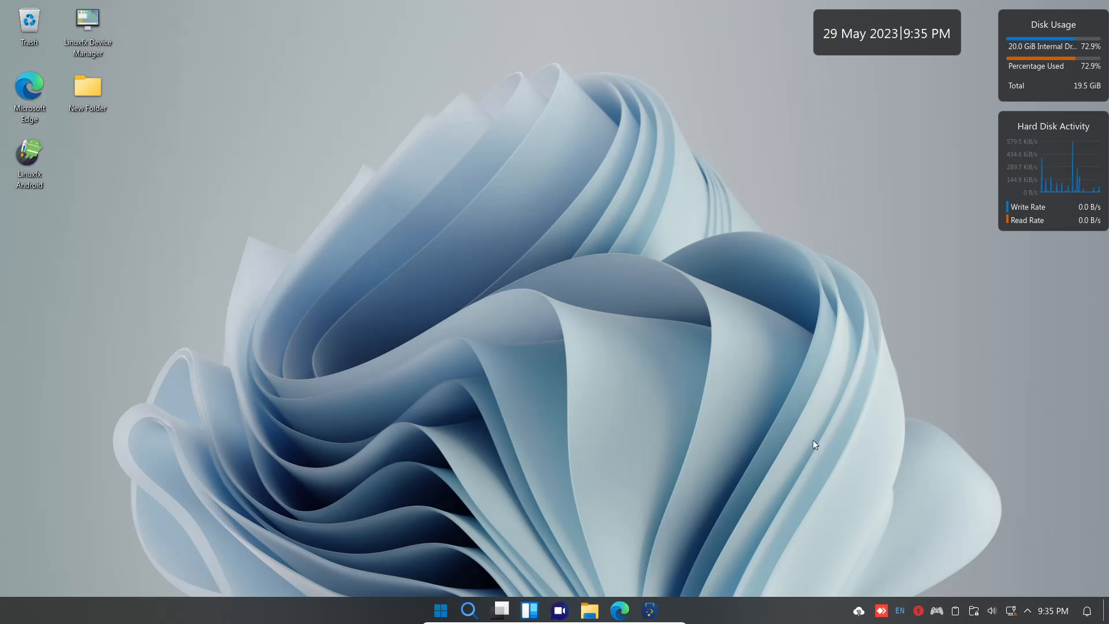
Briefly open and close AnyDesk, then the clipboard history.
click(882, 611)
click(898, 87)
click(956, 613)
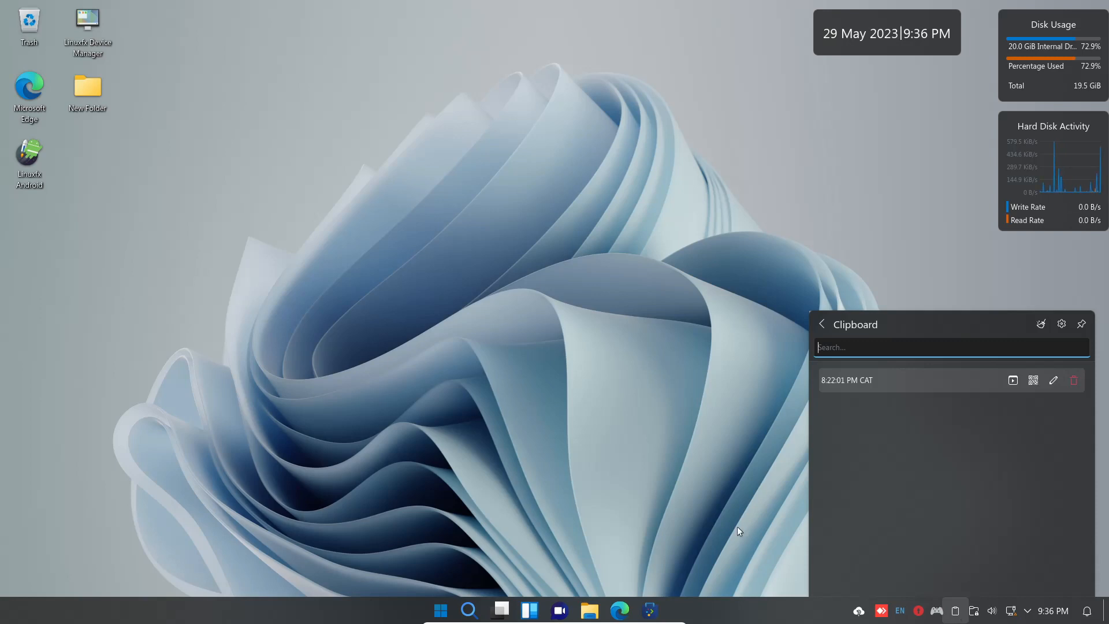
click(765, 356)
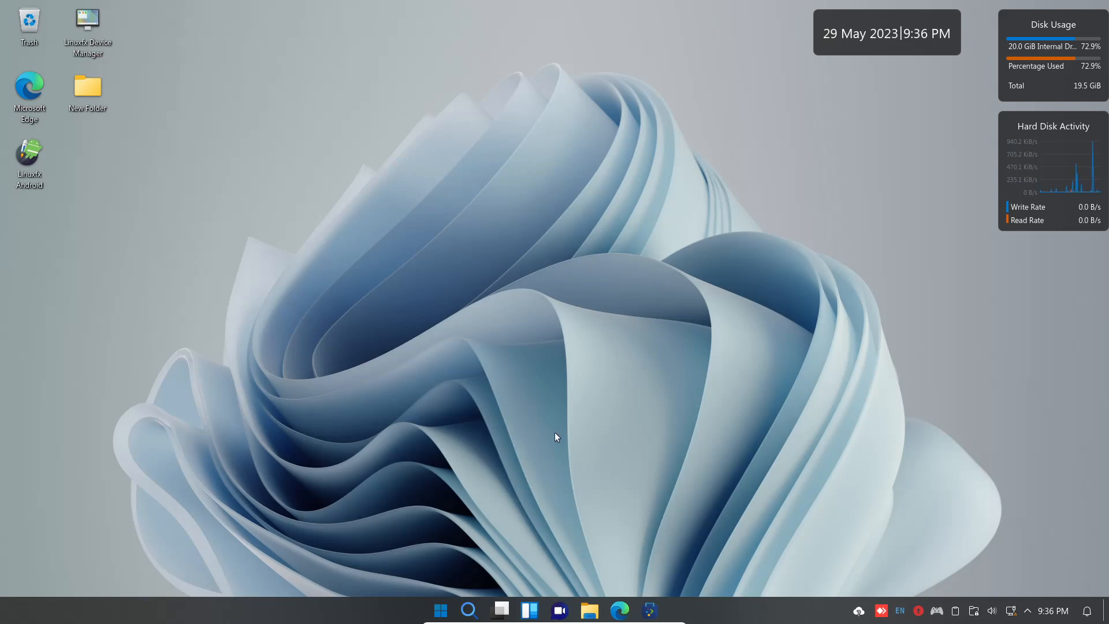
Drag the Analog Clock widget from the widgets list onto the desktop.
click(530, 610)
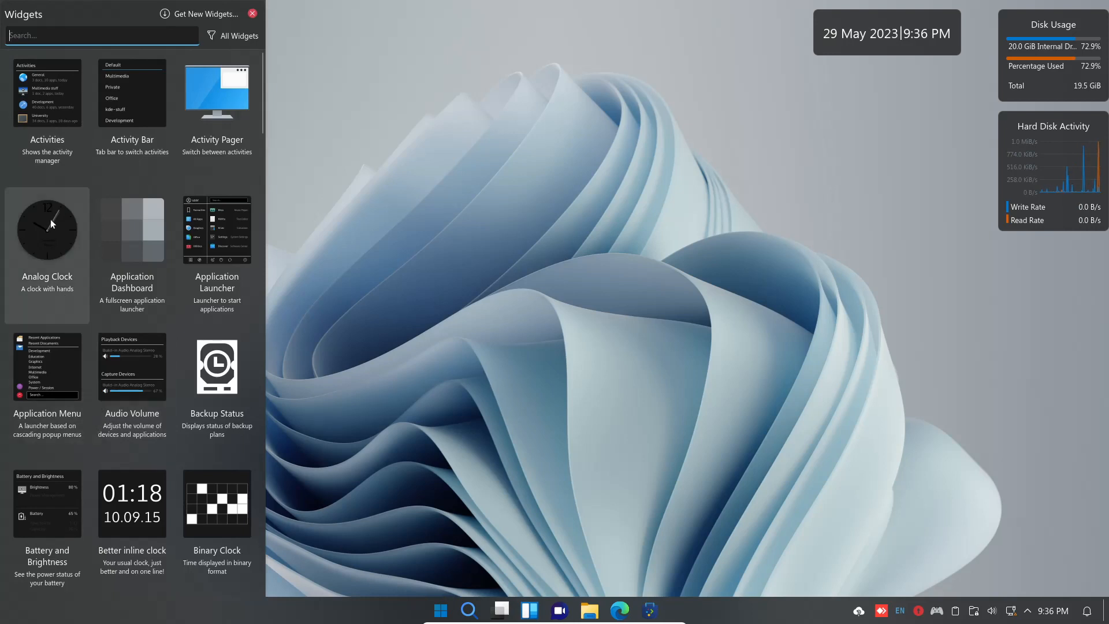
drag(39, 225, 518, 168)
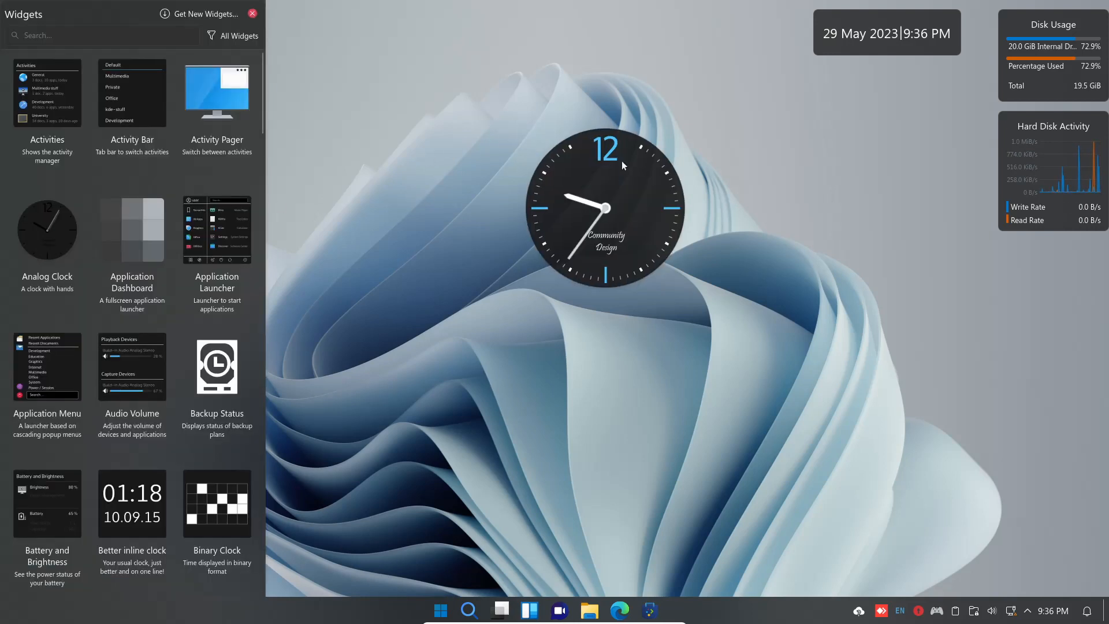
click(556, 171)
click(253, 13)
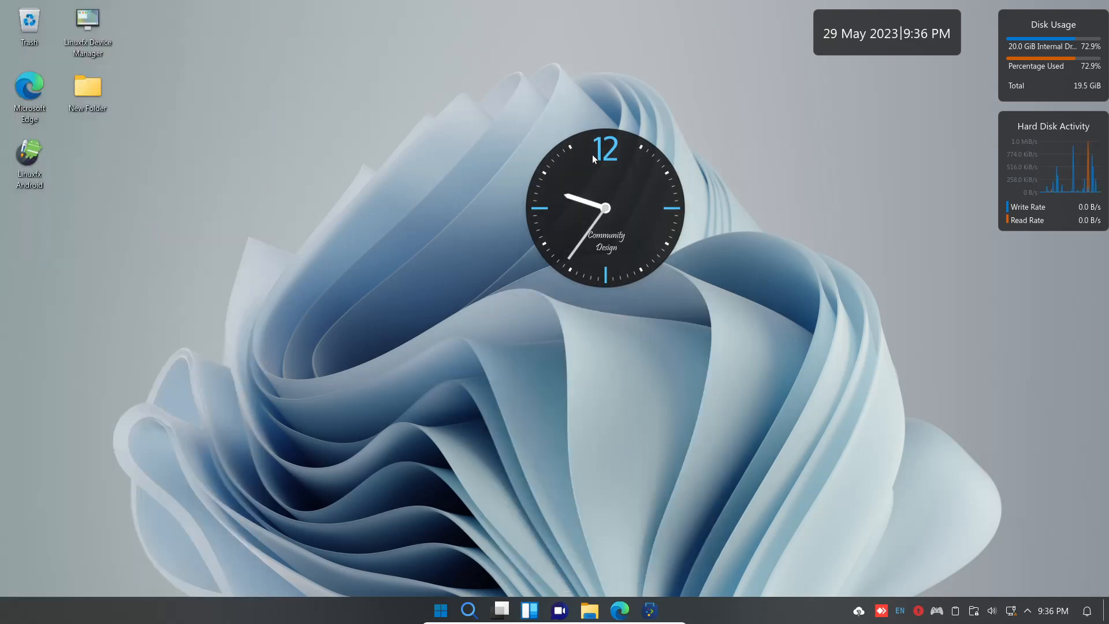
In desktop edit mode, move the clock up toward the top centre, then leave edit mode.
right_click(593, 157)
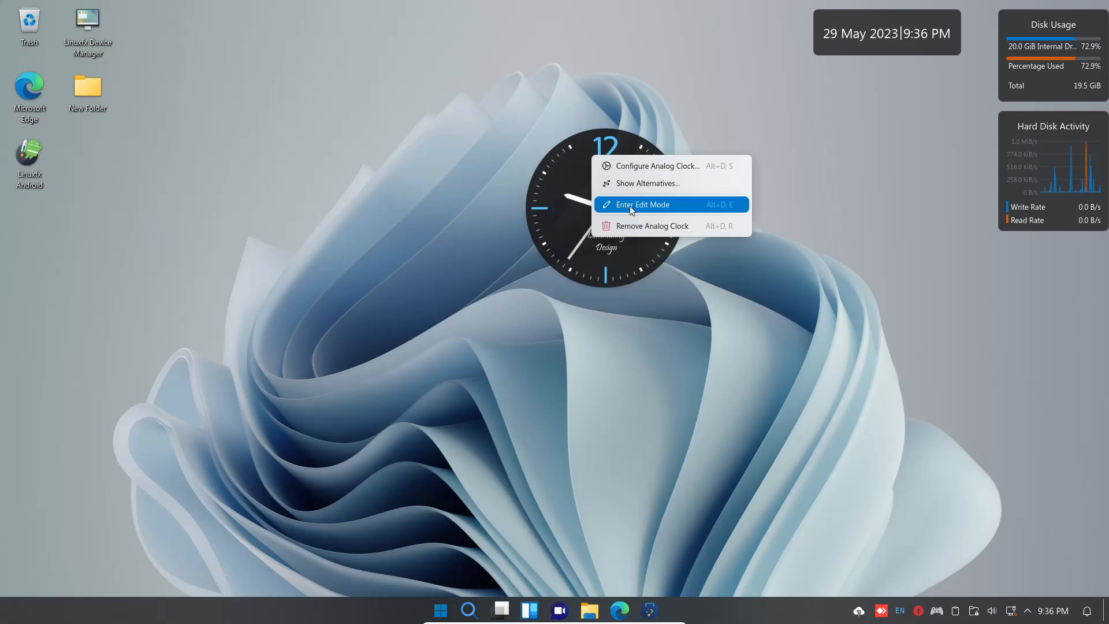
click(628, 205)
drag(614, 175, 567, 146)
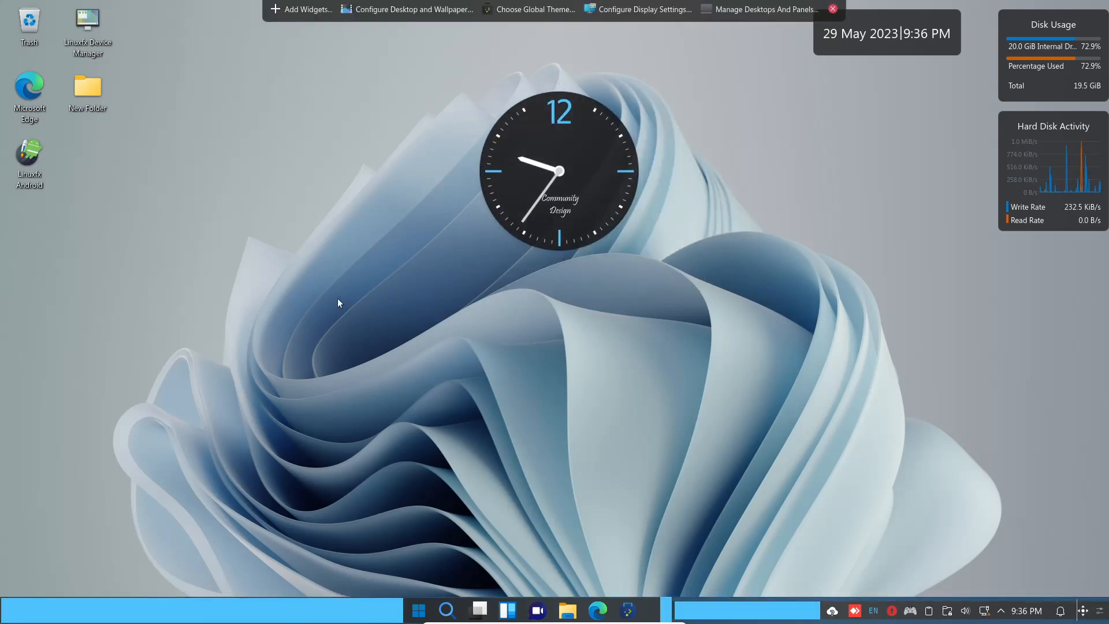
click(833, 9)
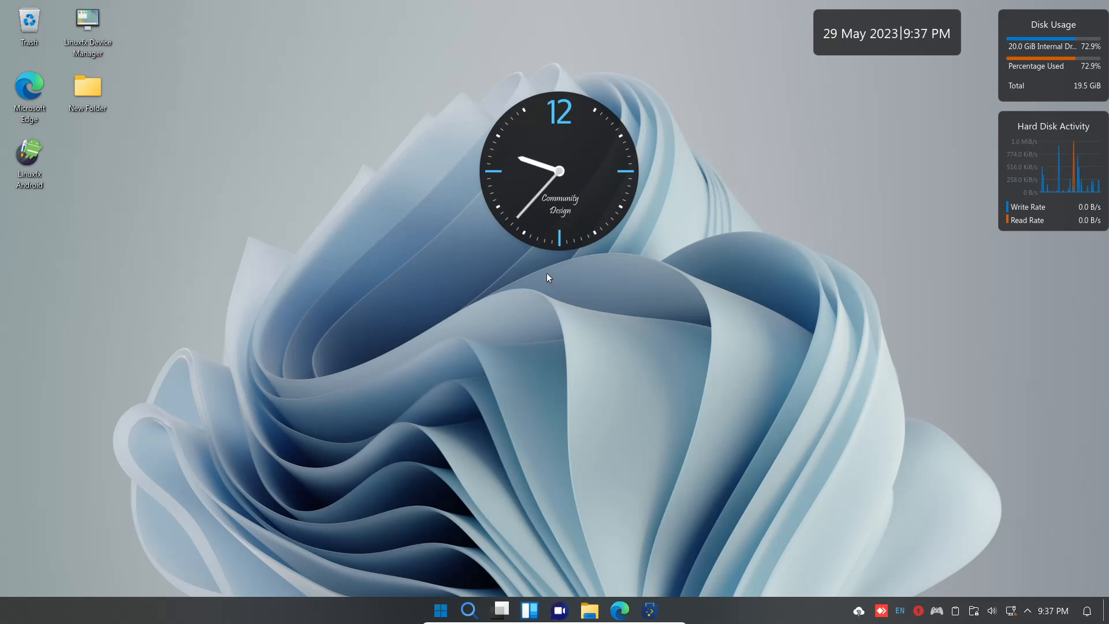
Scroll through Start's All apps list, return to pinned apps, and launch System Settings.
click(441, 611)
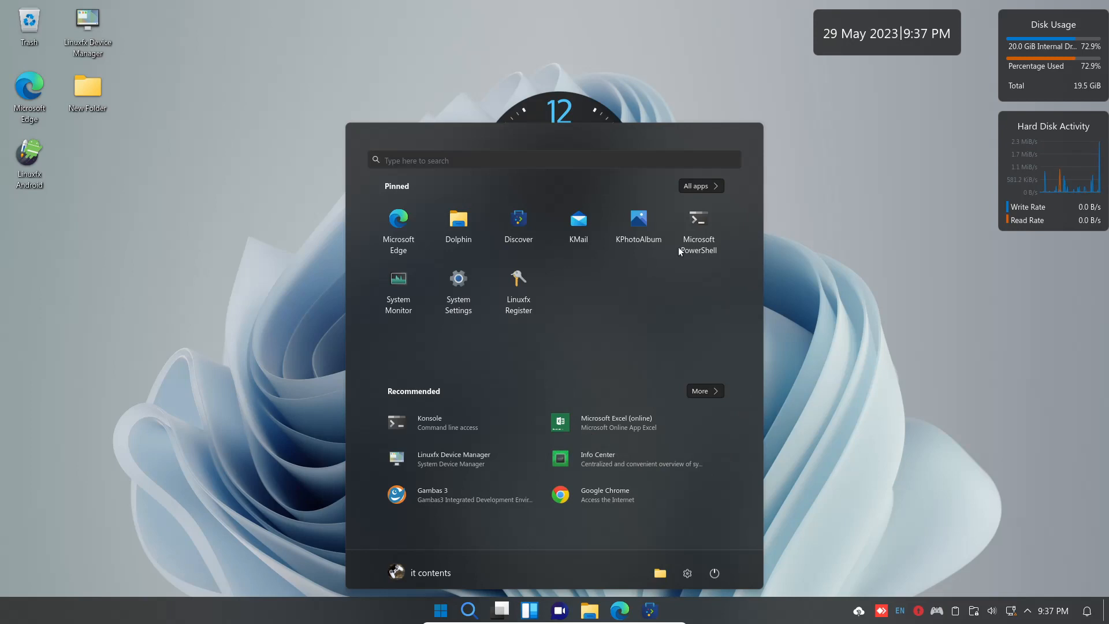
click(714, 191)
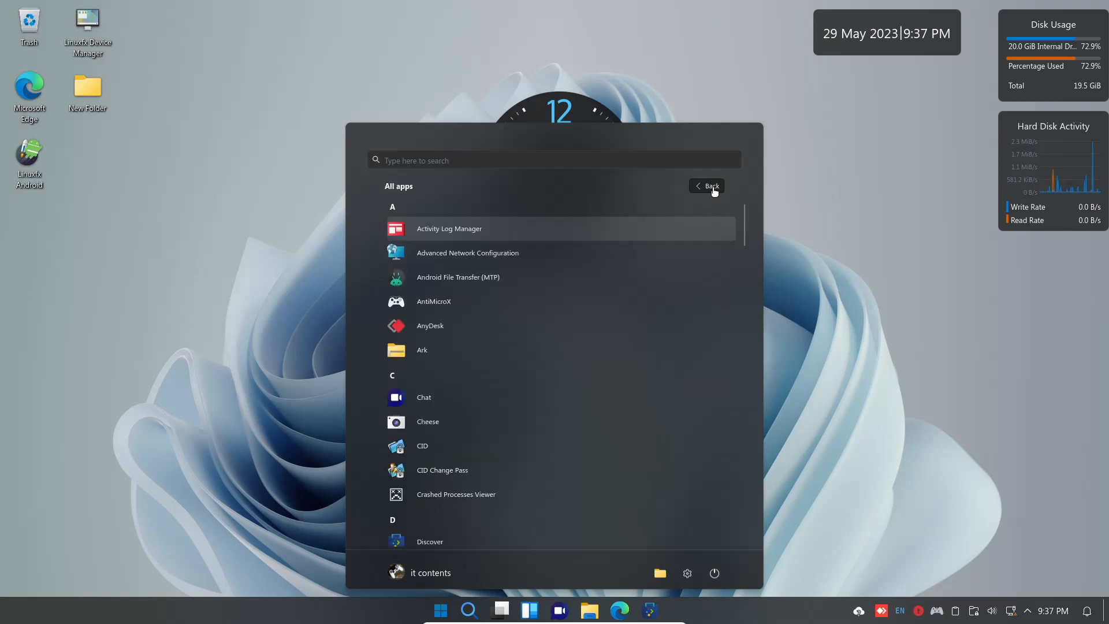
scroll(491, 312, down, 10)
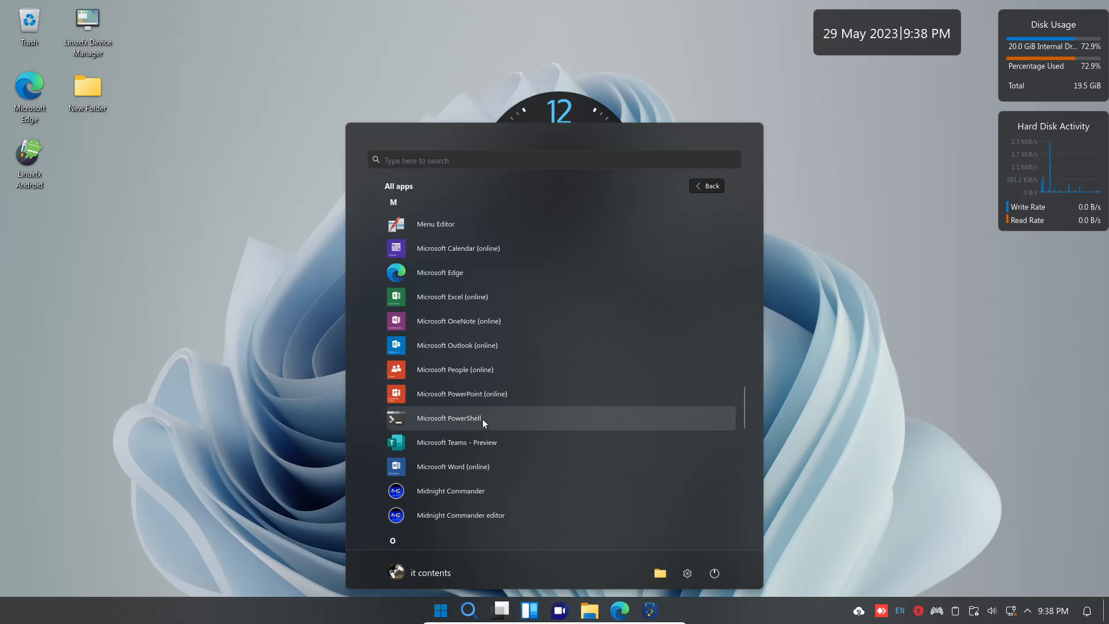
scroll(505, 417, down, 3)
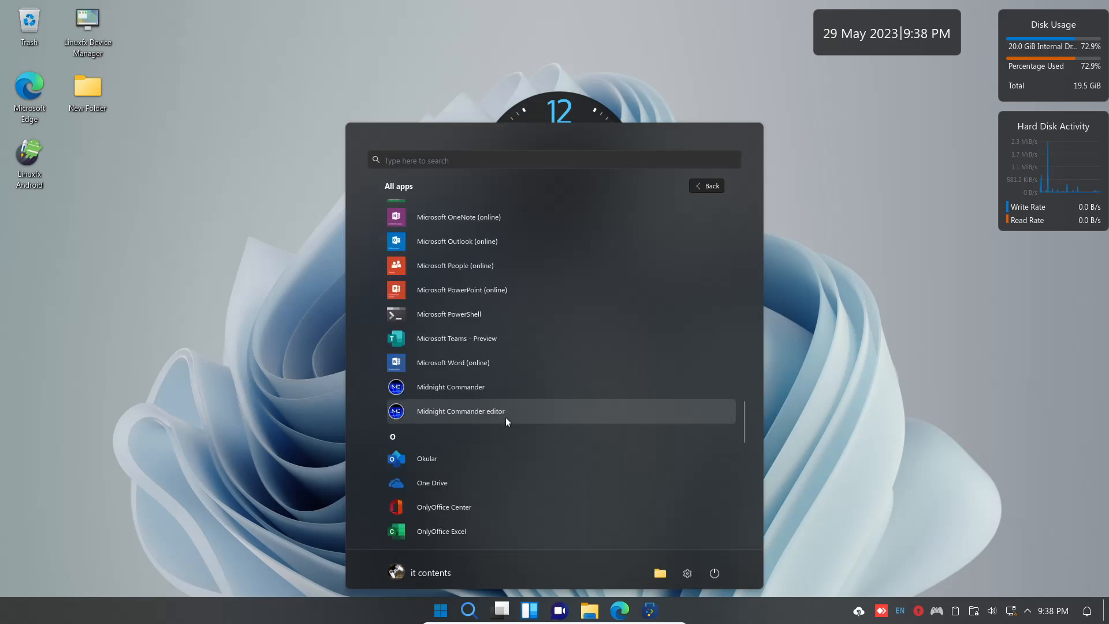
scroll(505, 417, down, 5)
scroll(510, 423, down, 5)
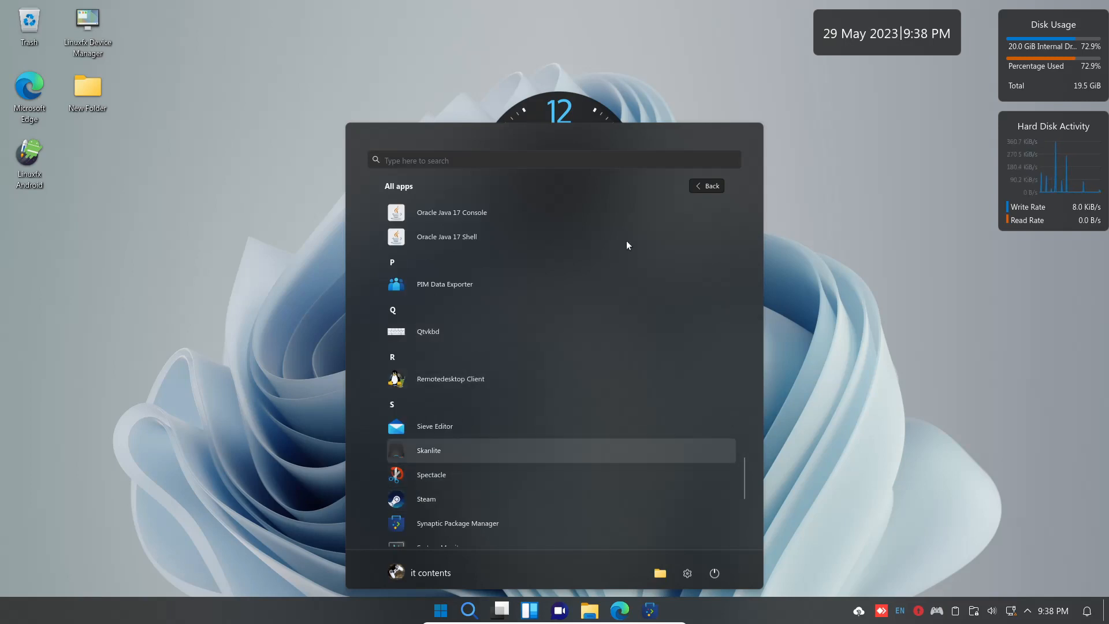
click(705, 186)
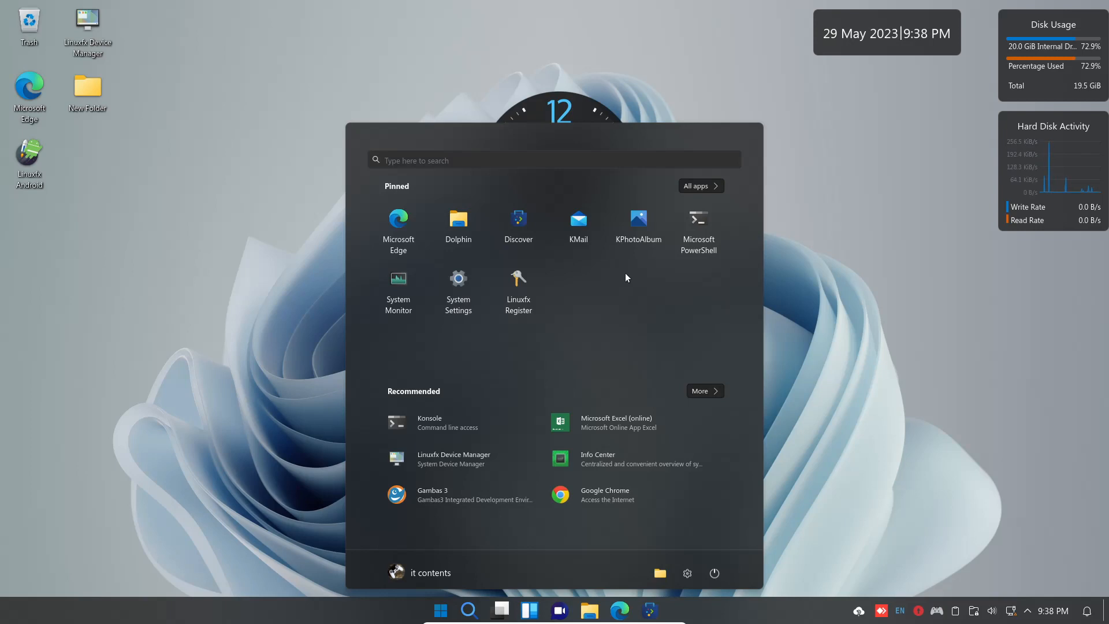
click(466, 287)
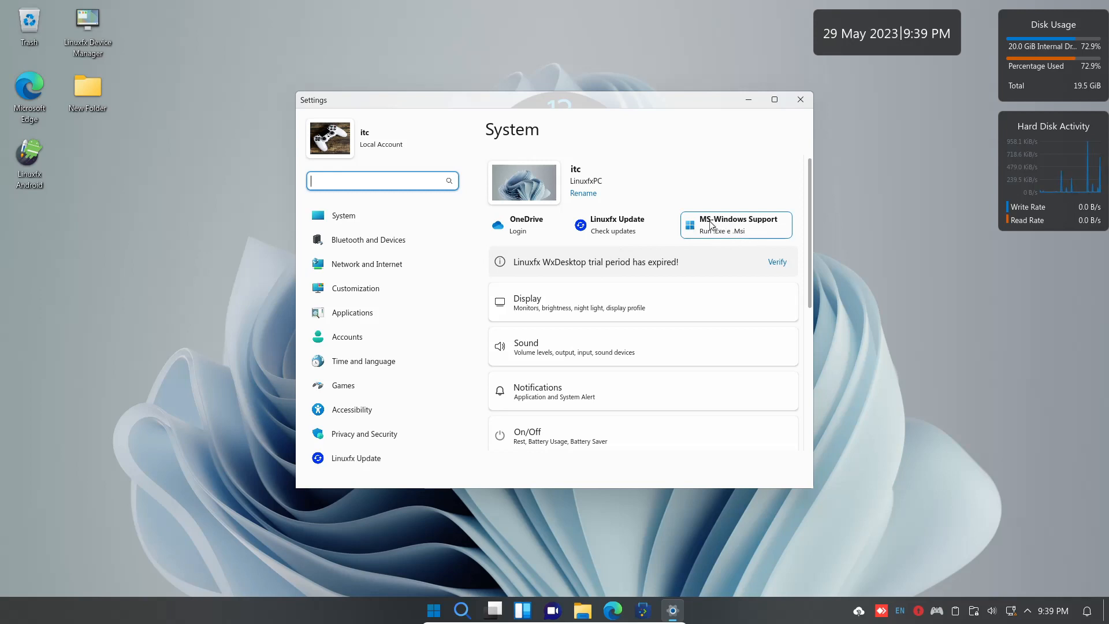
click(739, 225)
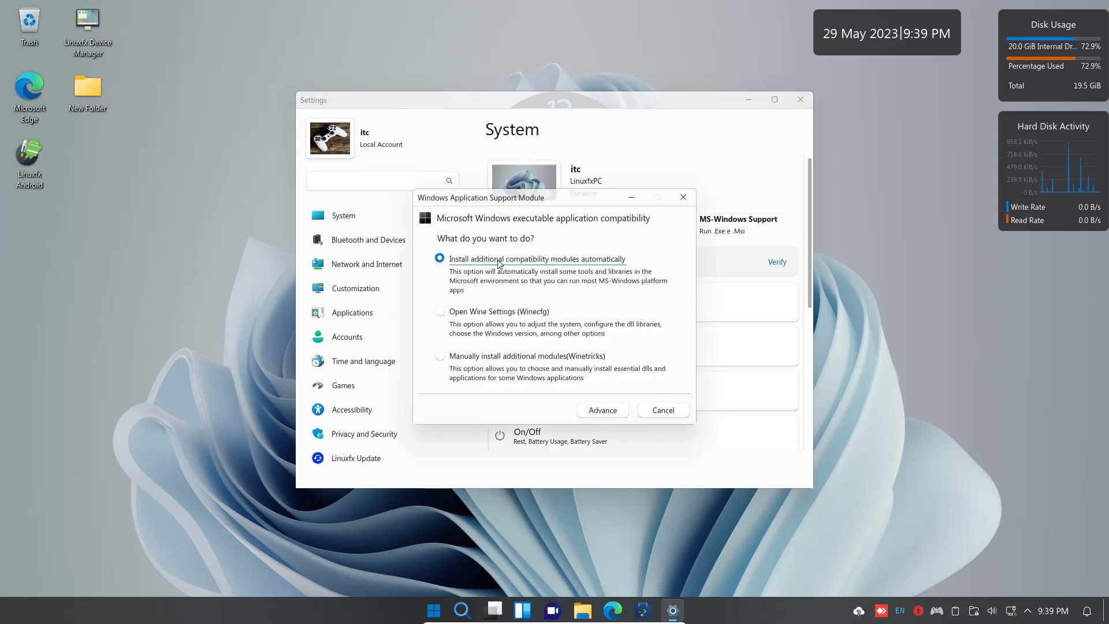
click(599, 411)
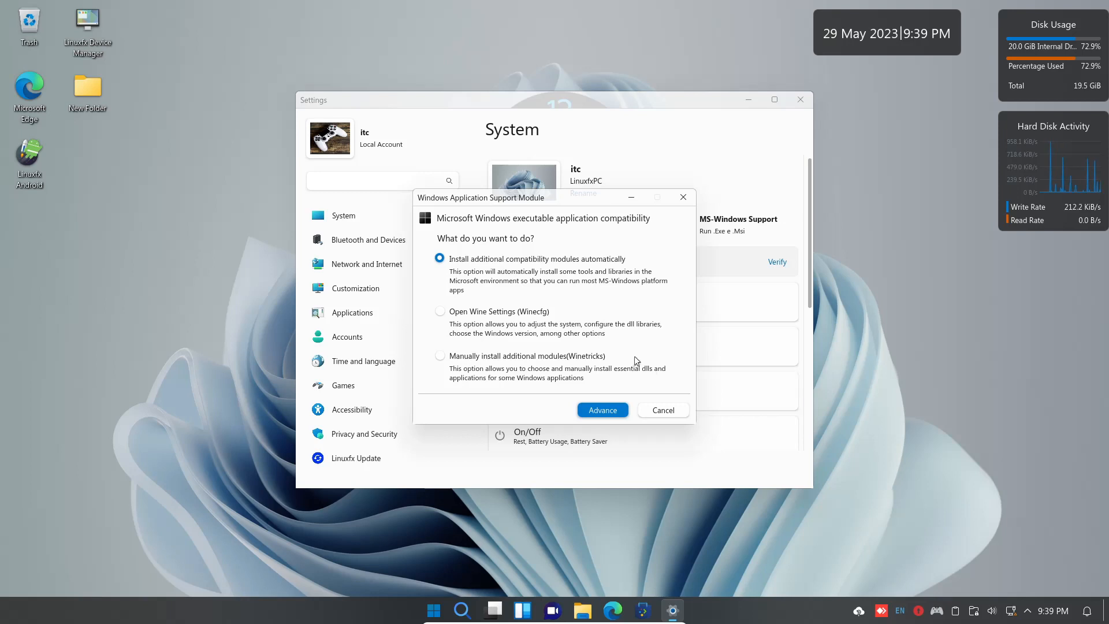
click(683, 198)
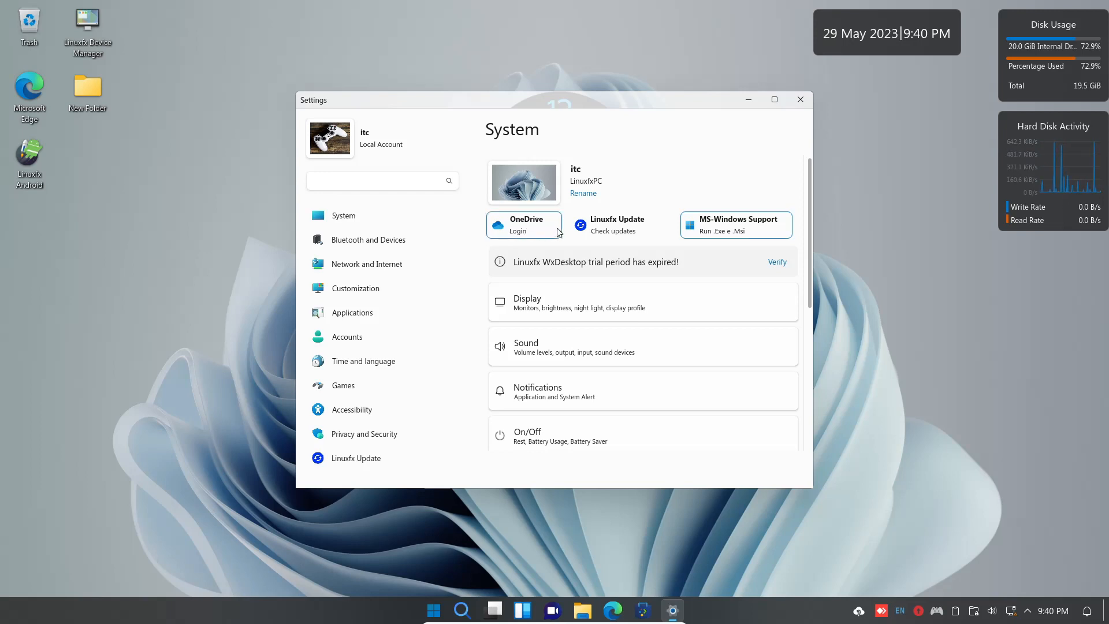
Visit Customization and Accounts, then open Games and its Xbox control card.
click(550, 342)
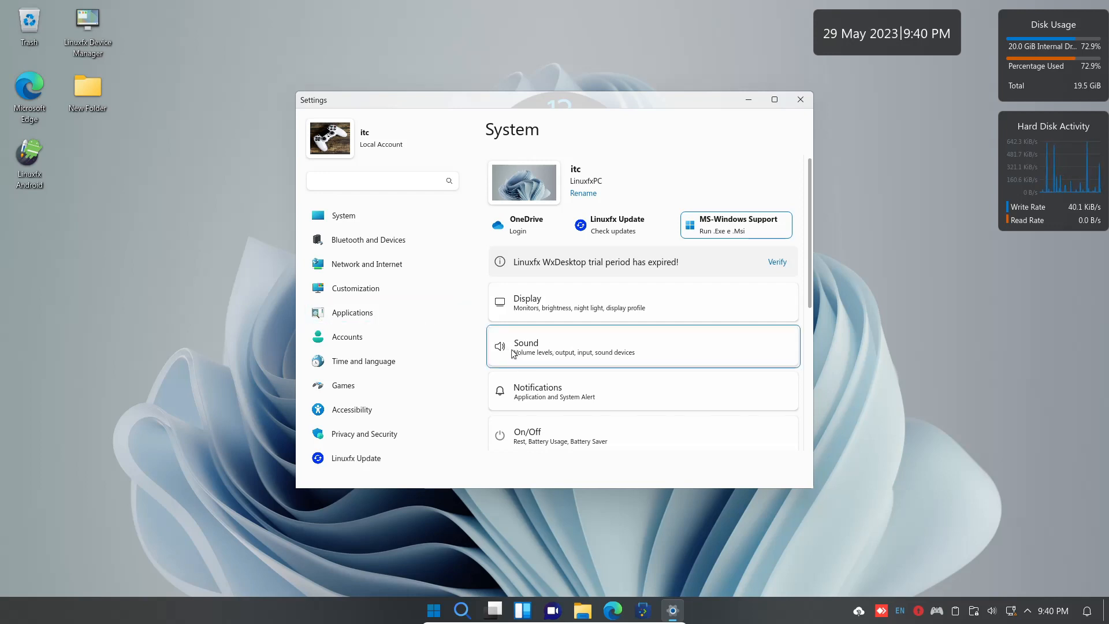
click(362, 289)
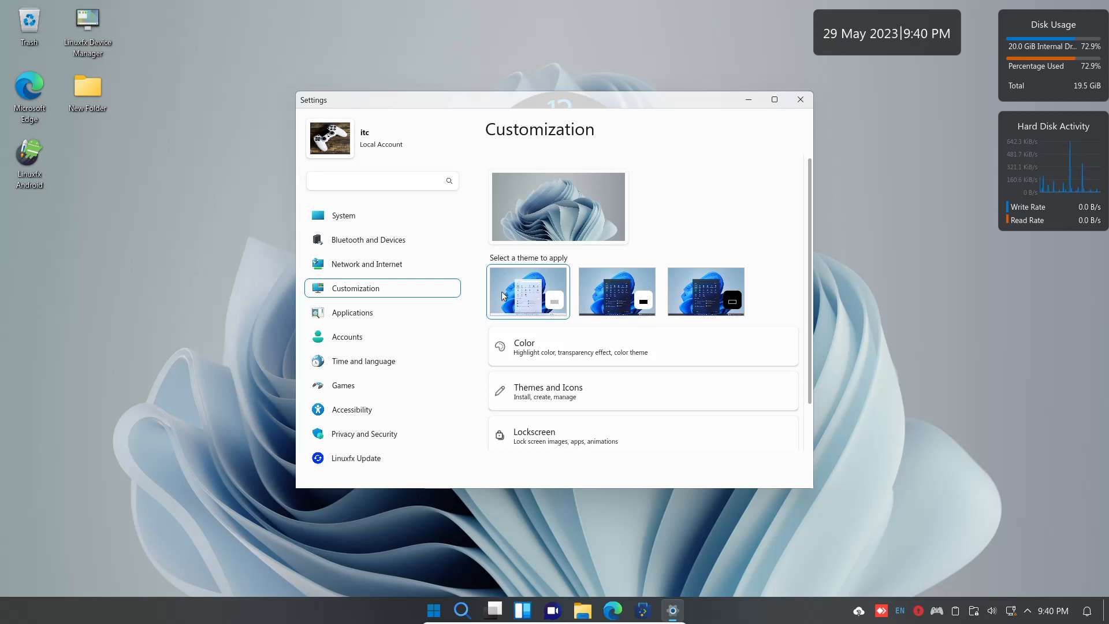
scroll(572, 333, down, 1)
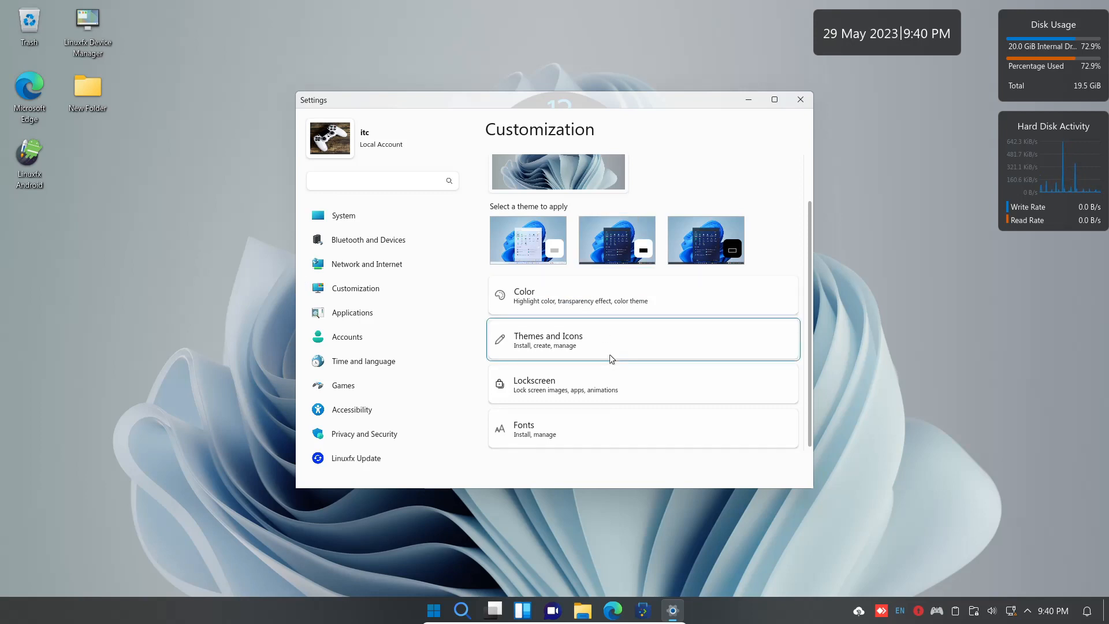
click(360, 342)
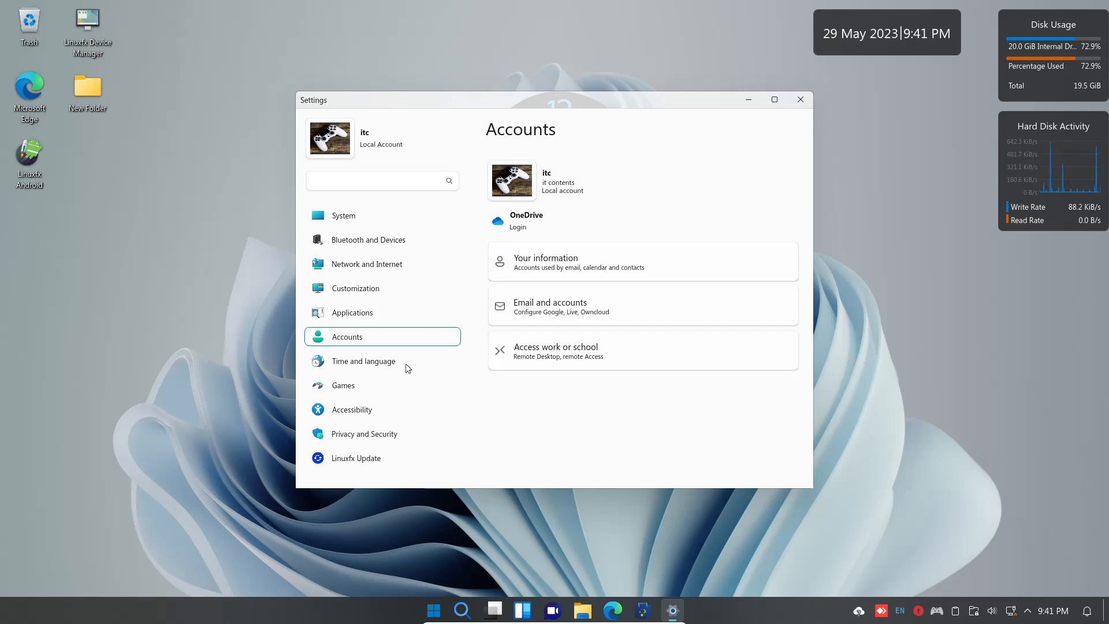
click(352, 393)
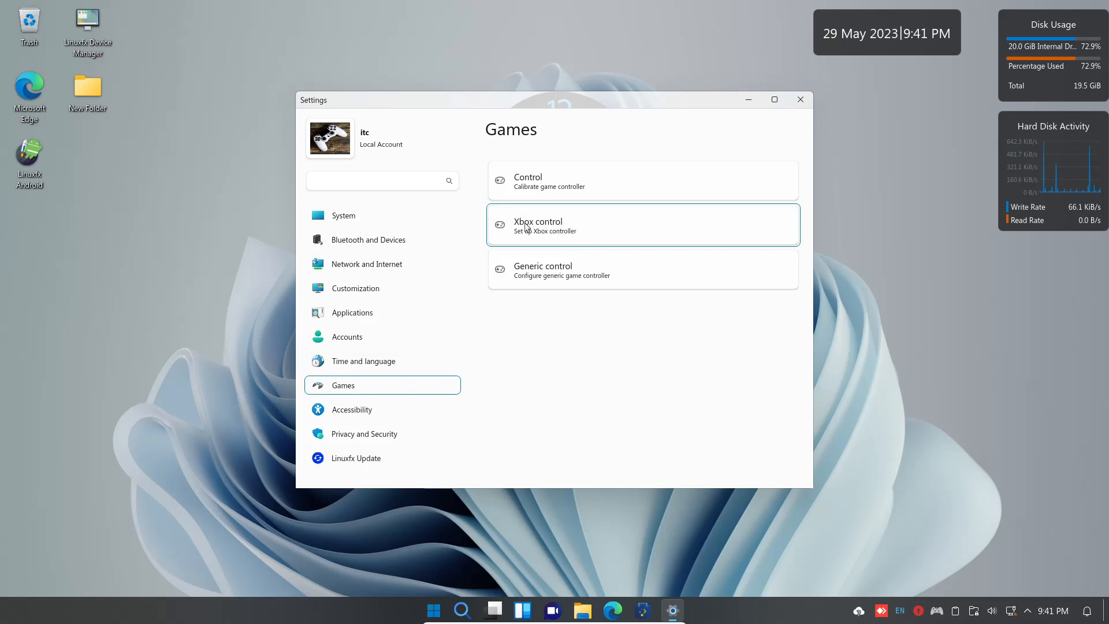
click(535, 227)
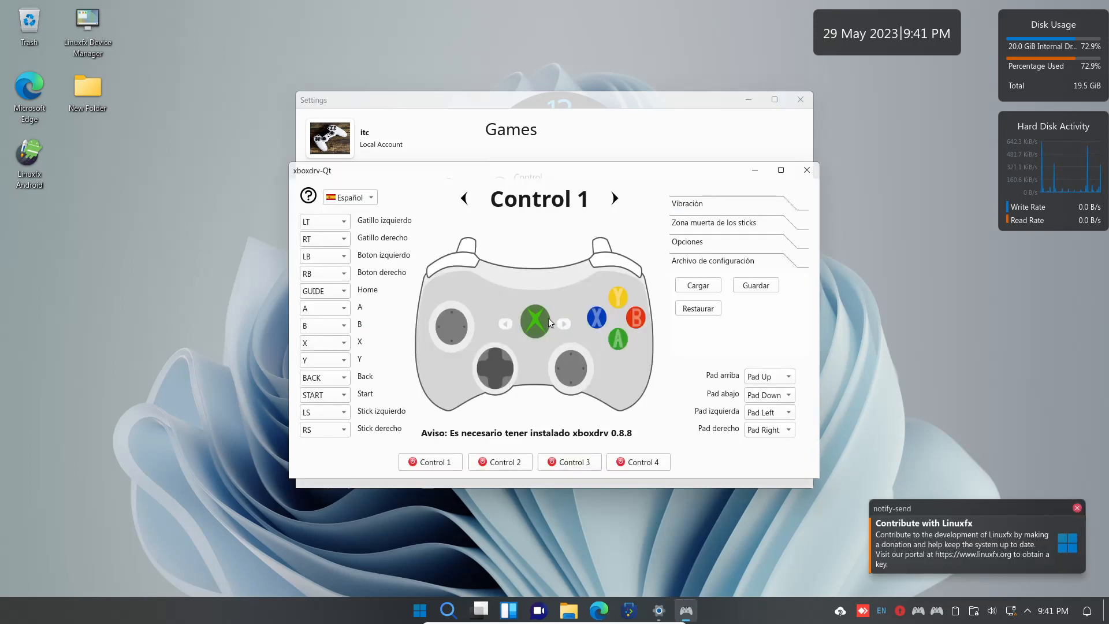
Switch xboxdrv-Qt's interface language to English, then close the window.
click(371, 198)
click(365, 215)
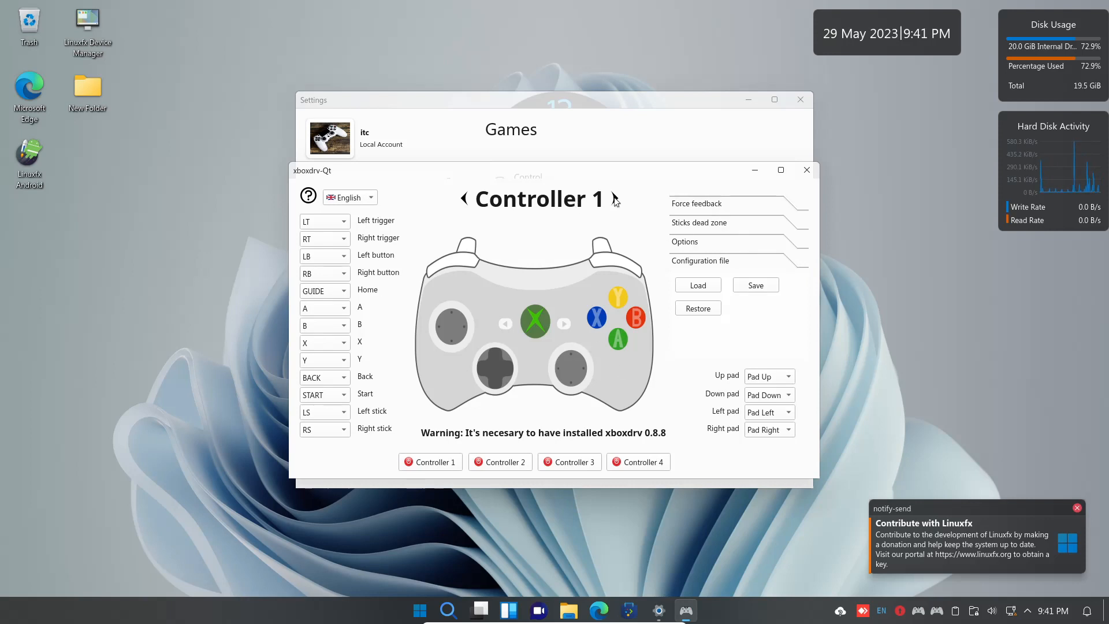
click(807, 171)
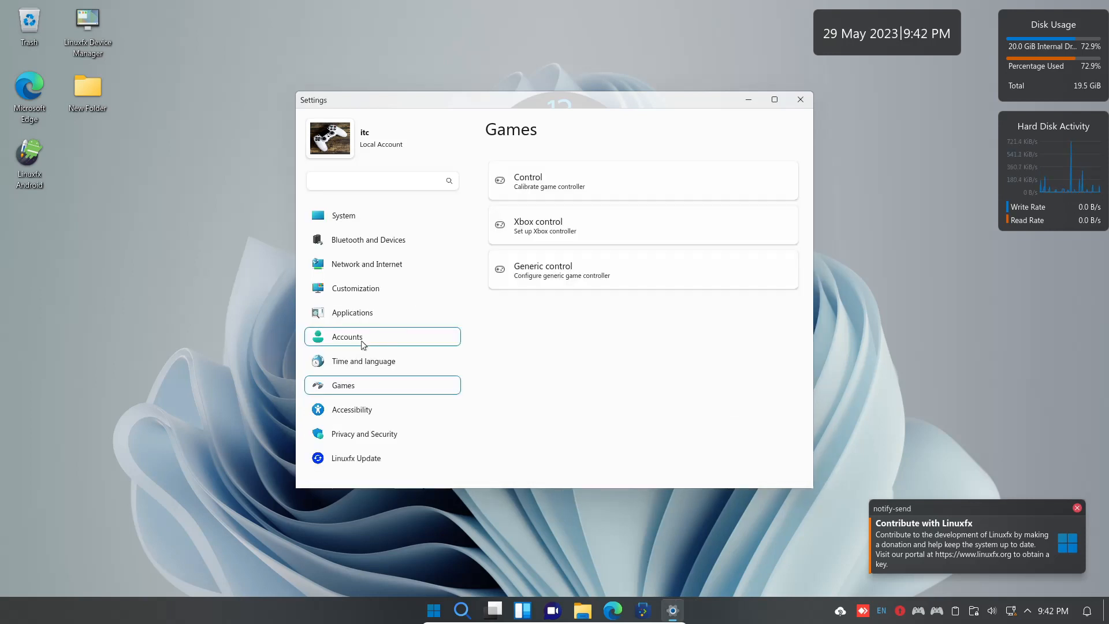
On Network and Internet, review the Ethernet connection's IPv4 and 802.1x Security tabs, then close the editor.
click(365, 265)
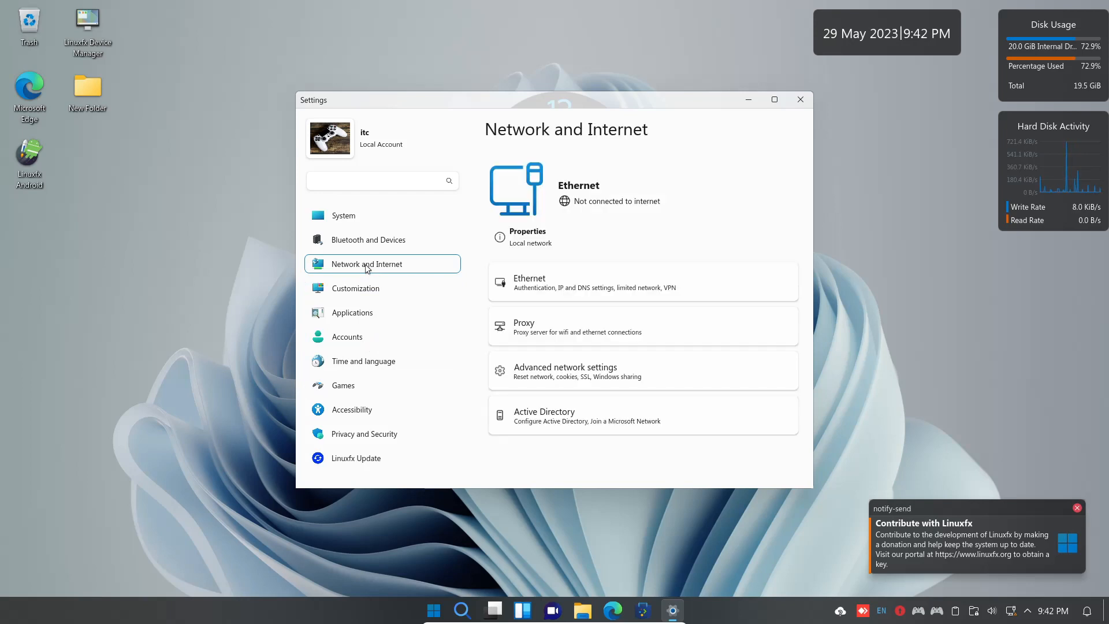
click(549, 283)
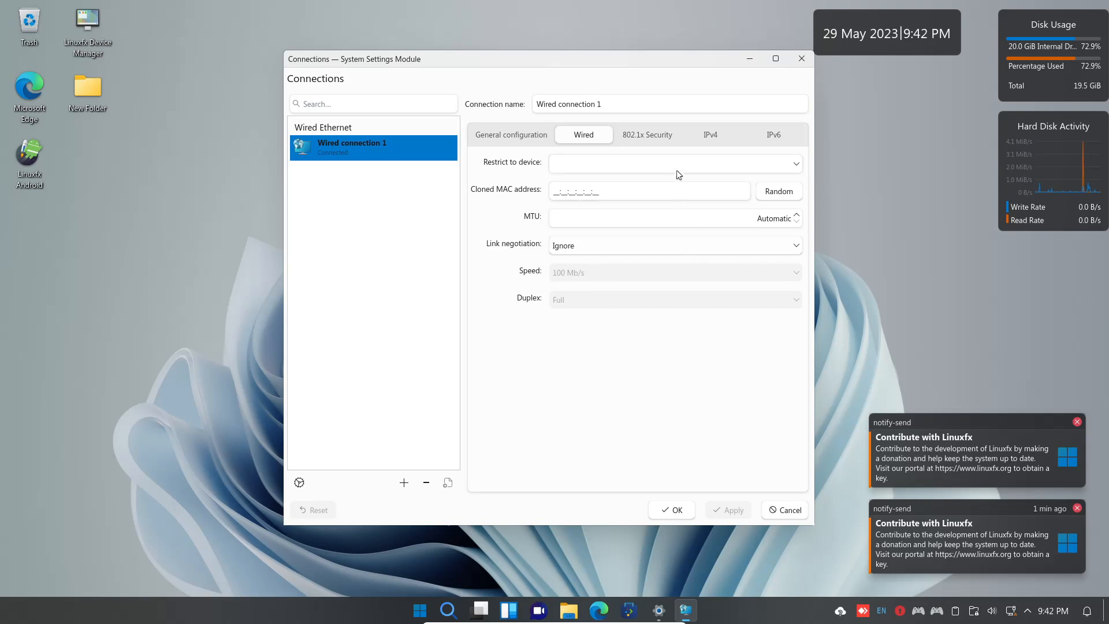
click(714, 137)
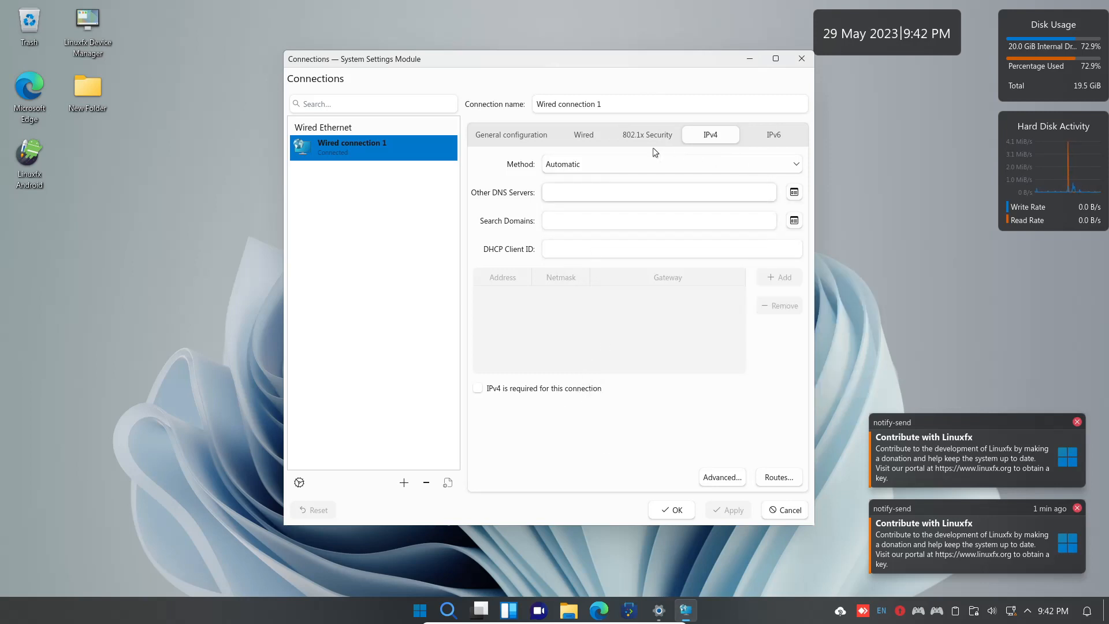
click(642, 134)
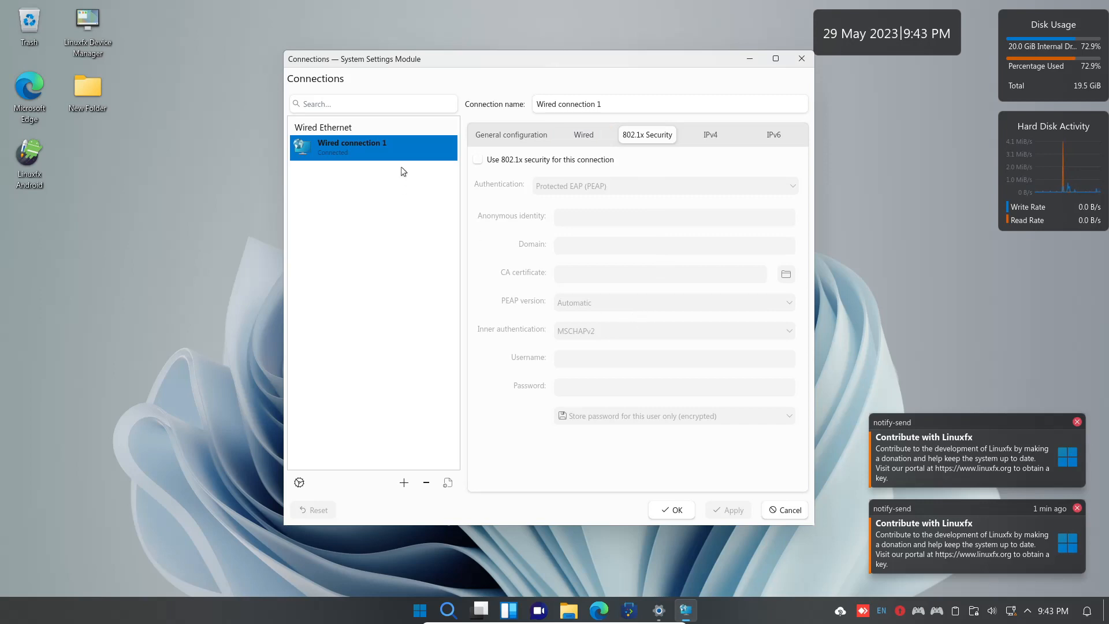
key(Escape)
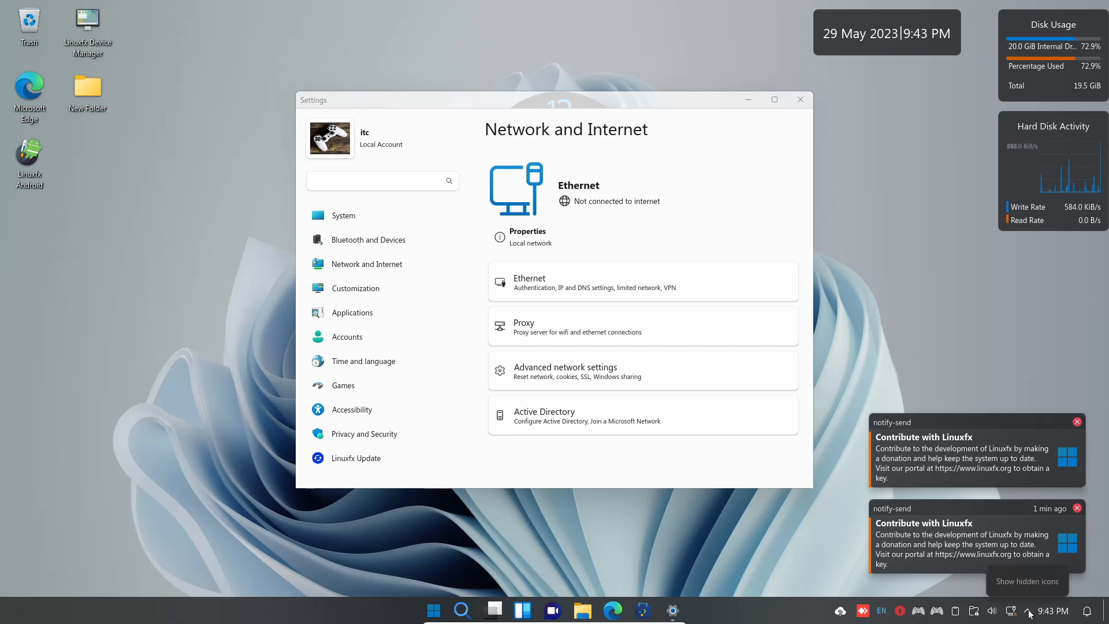
From the tray status panel, check Disks & Devices, then dismiss both Contribute with Linuxfx popups.
click(1029, 612)
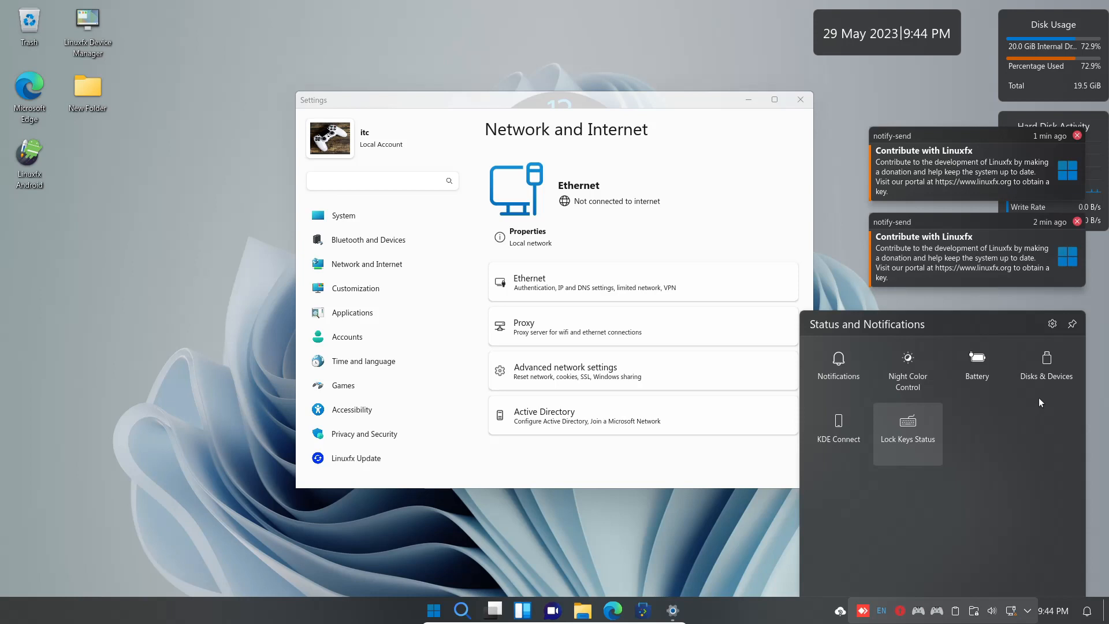
click(1061, 373)
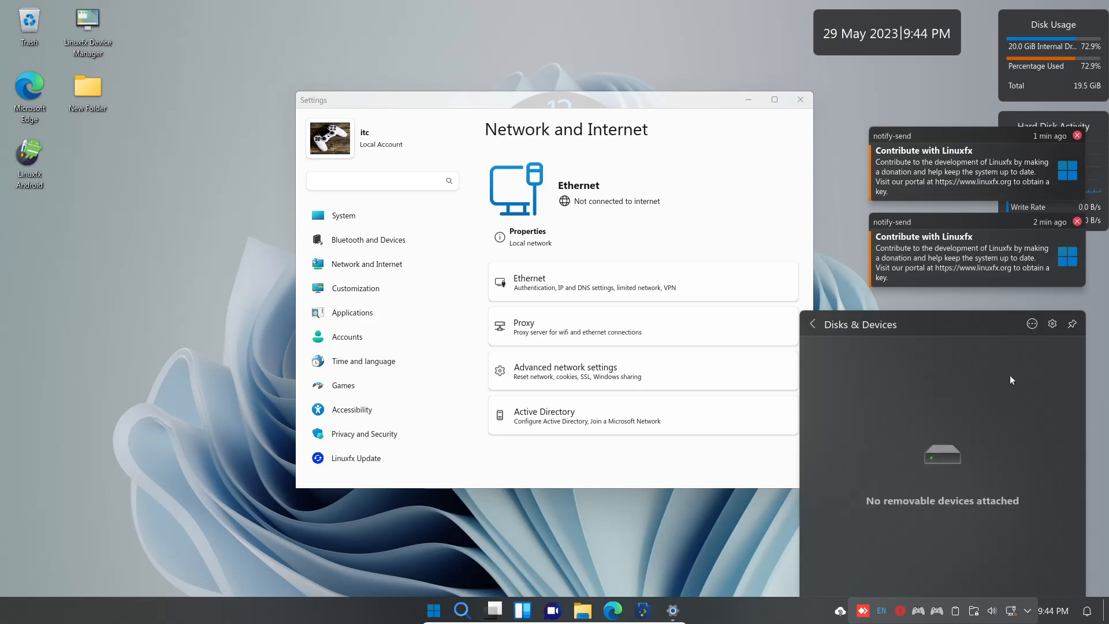
click(815, 325)
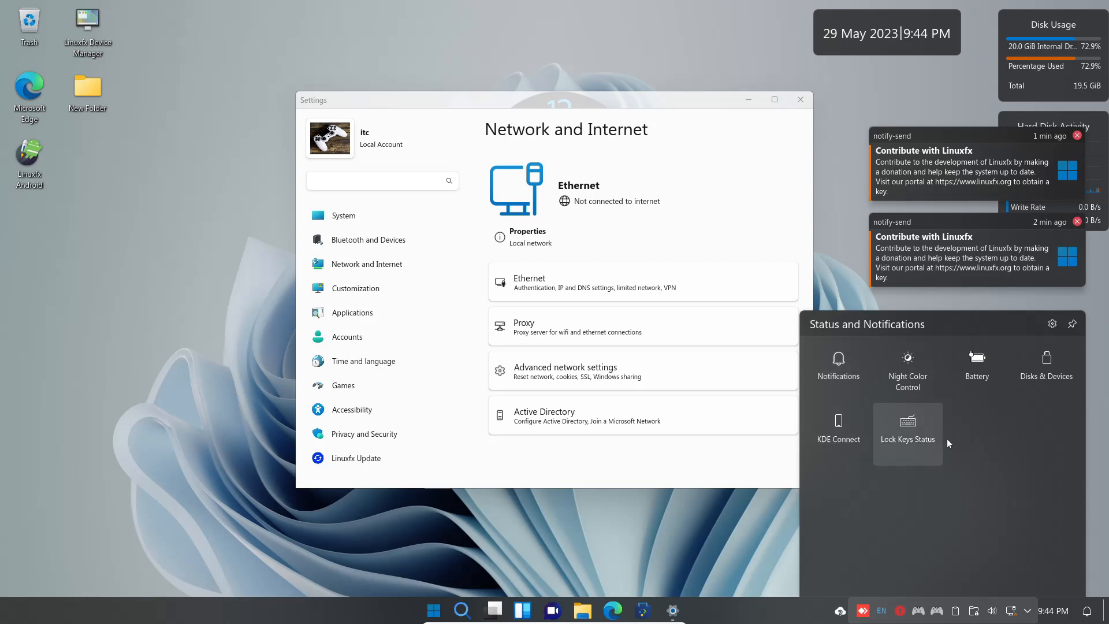
click(1077, 136)
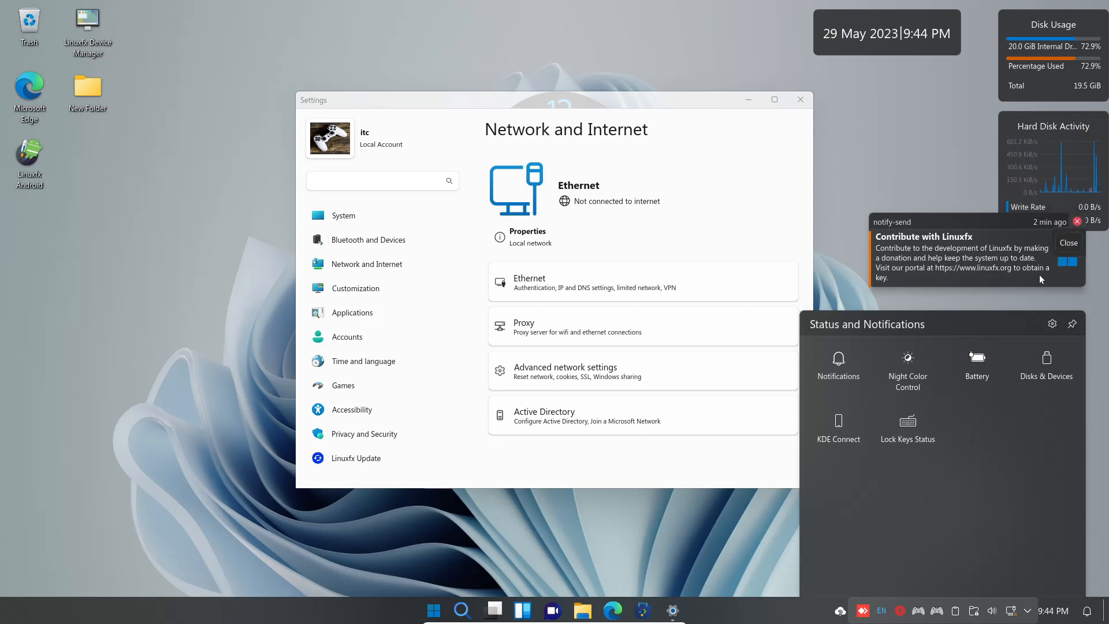
click(1072, 241)
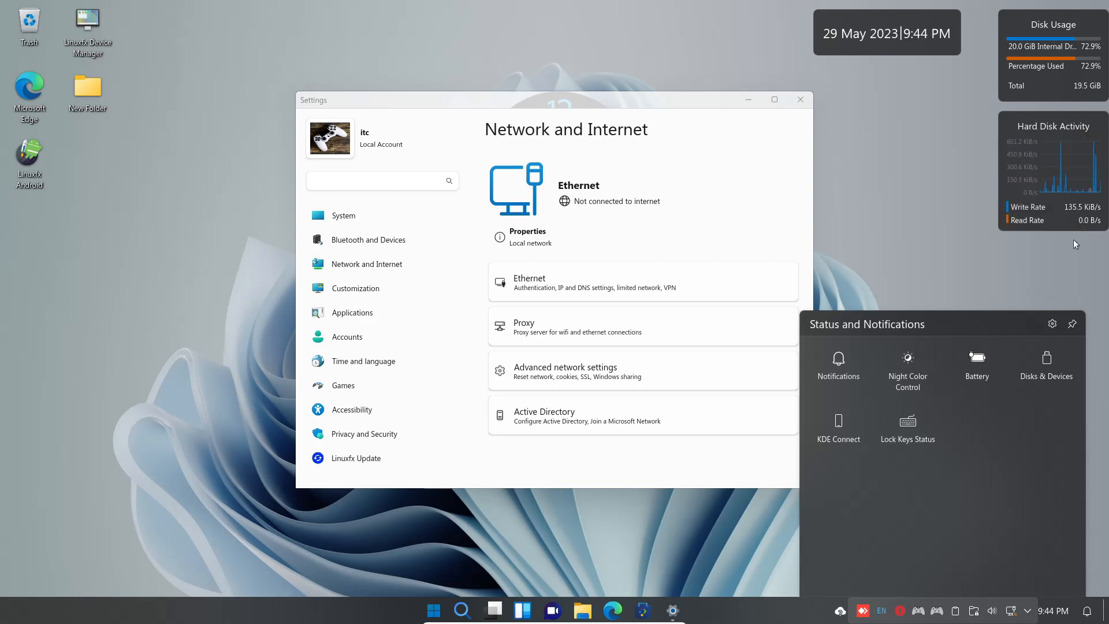
From the Vaults tray applet, expand the itc vault and choose Show in File Manager.
click(670, 537)
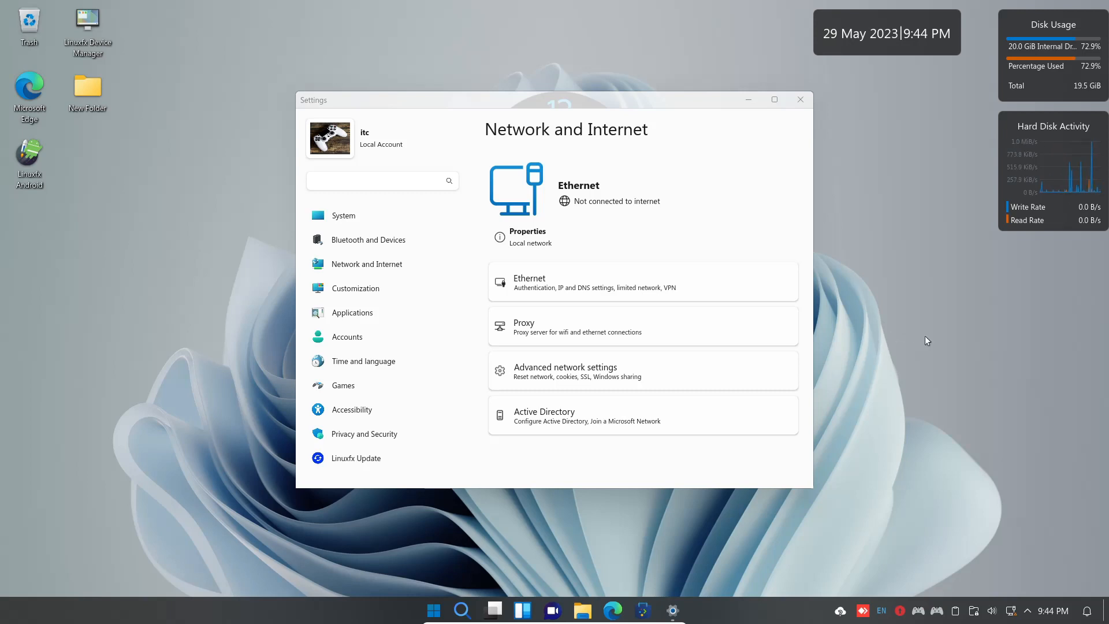
click(974, 611)
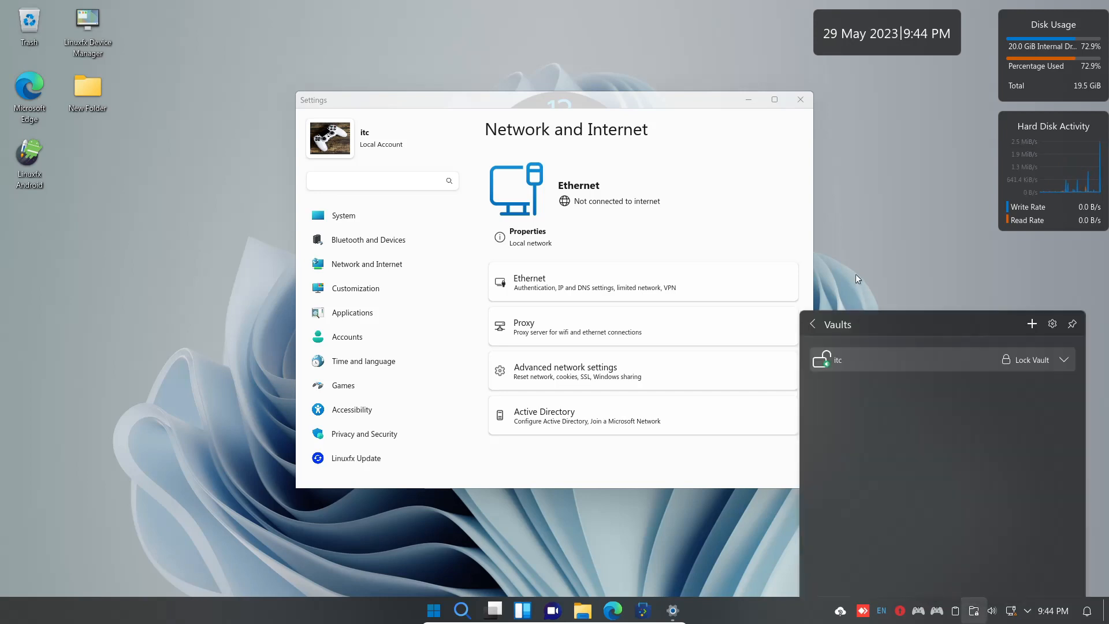
click(889, 362)
click(889, 362)
click(889, 362)
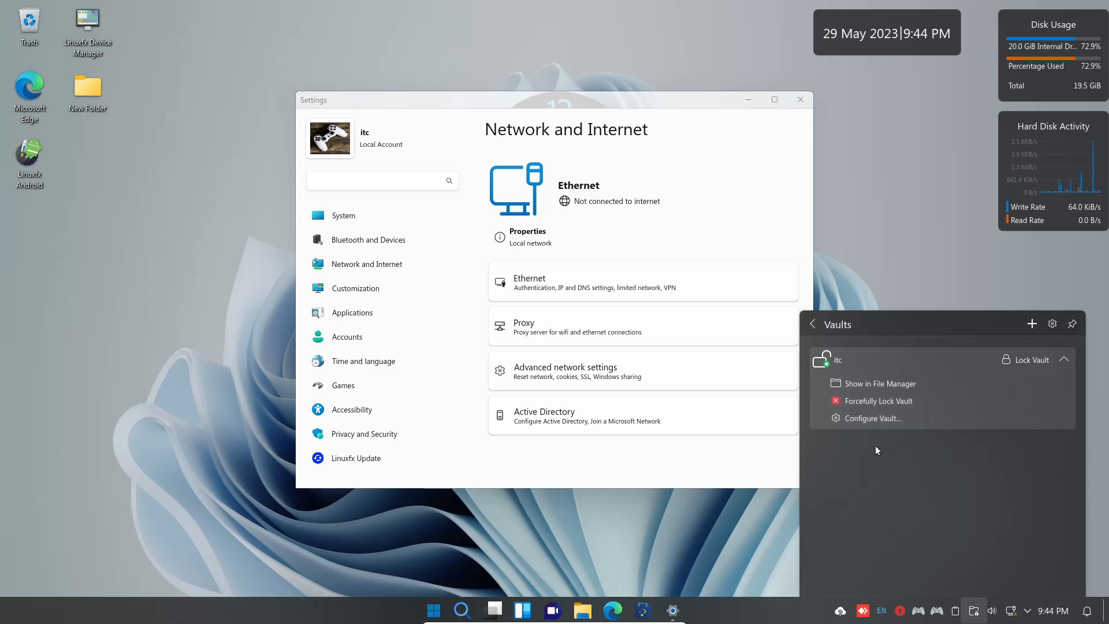
click(845, 359)
click(845, 358)
click(868, 384)
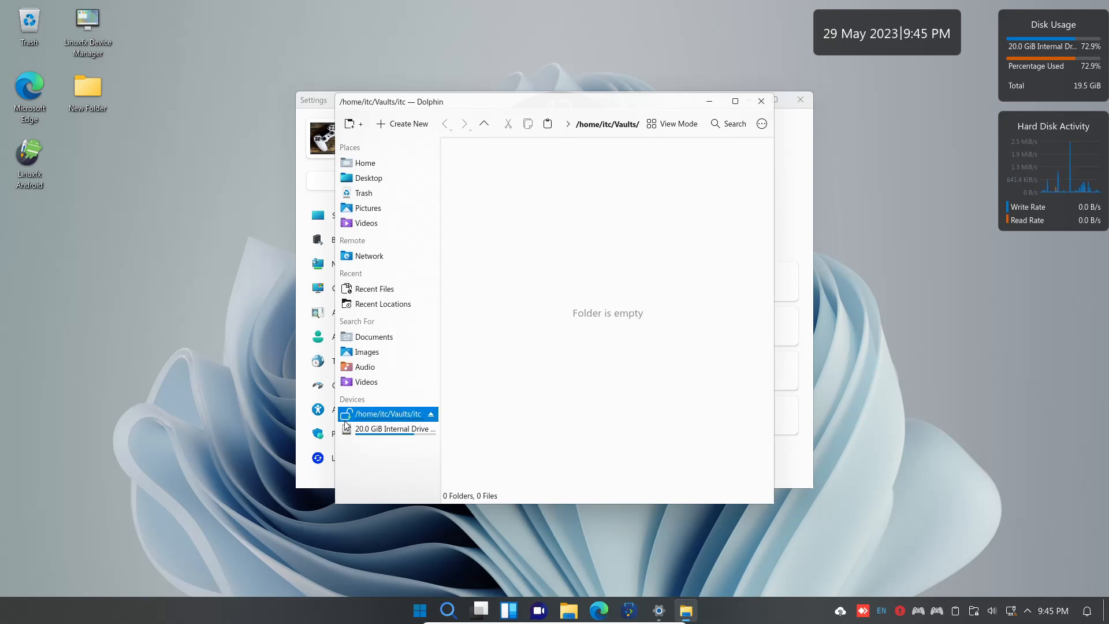
Unmount the itc vault in Dolphin, then unlock it from the Vaults tray with its password.
right_click(417, 414)
click(458, 424)
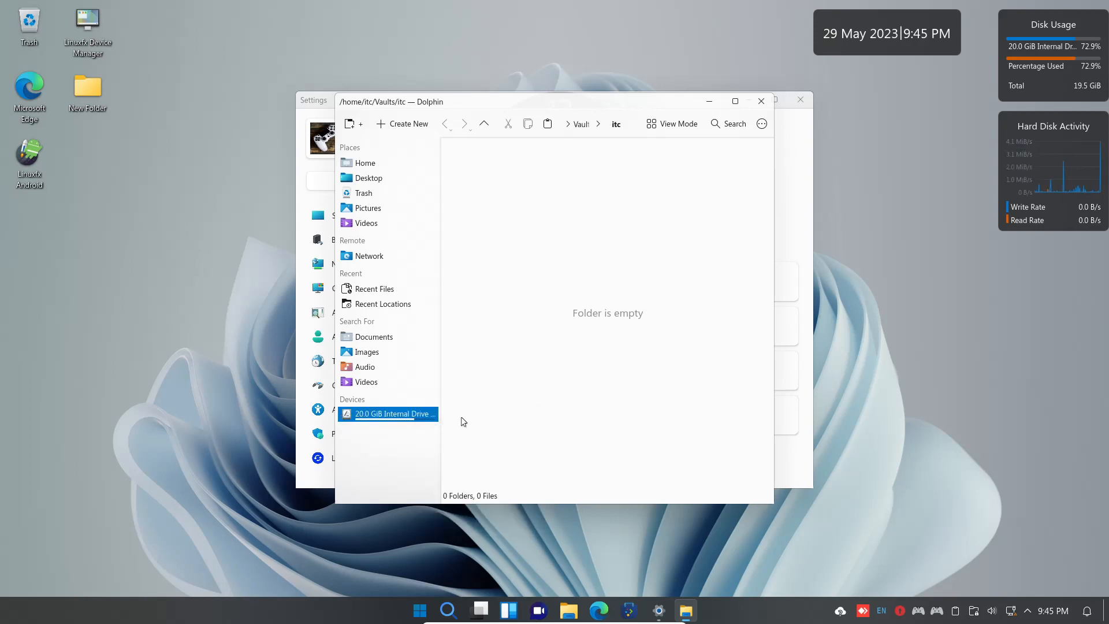
click(975, 614)
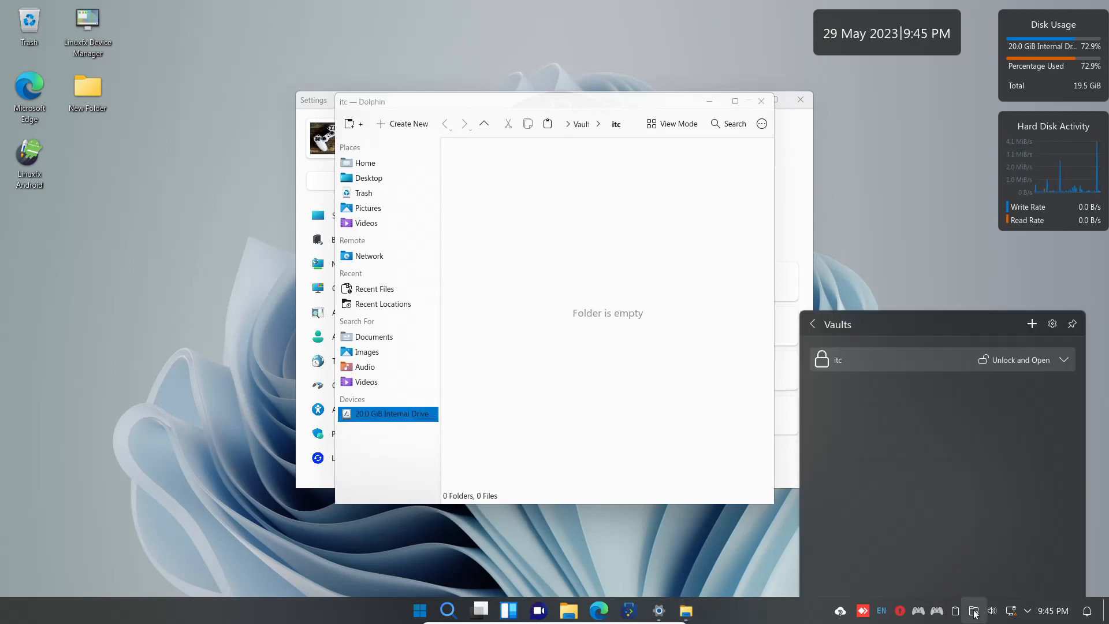
click(845, 363)
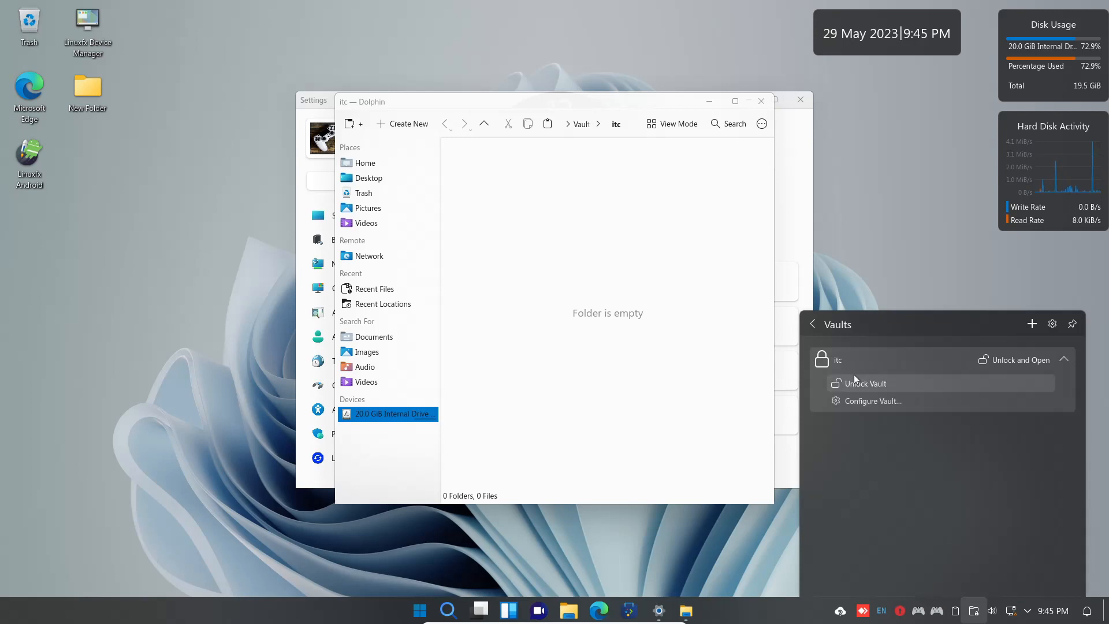
click(858, 384)
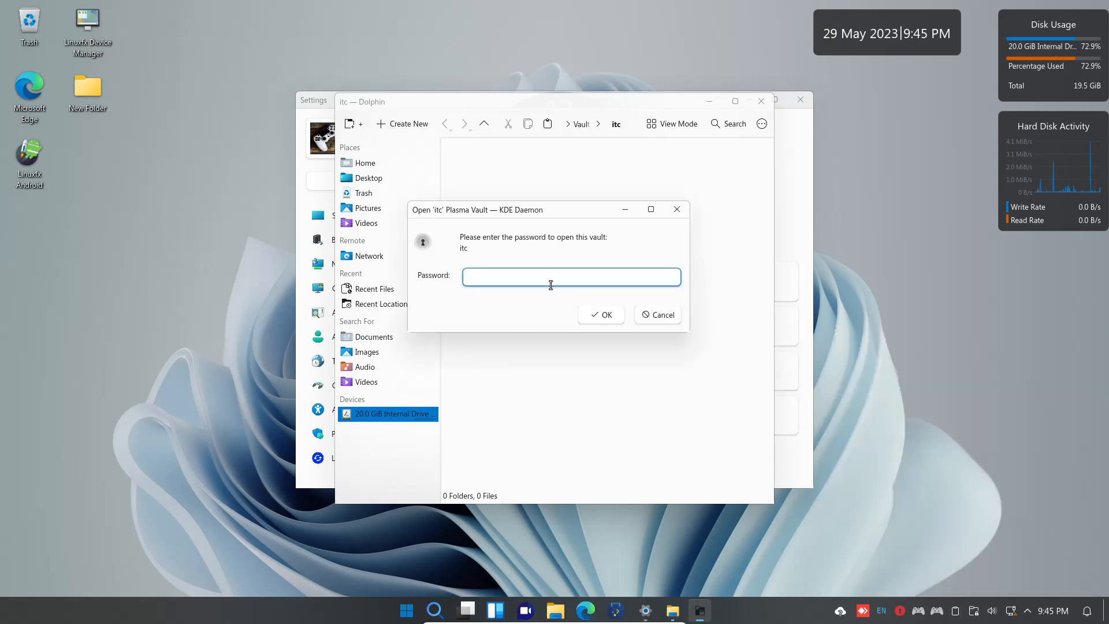
text(12345678)
key(Return)
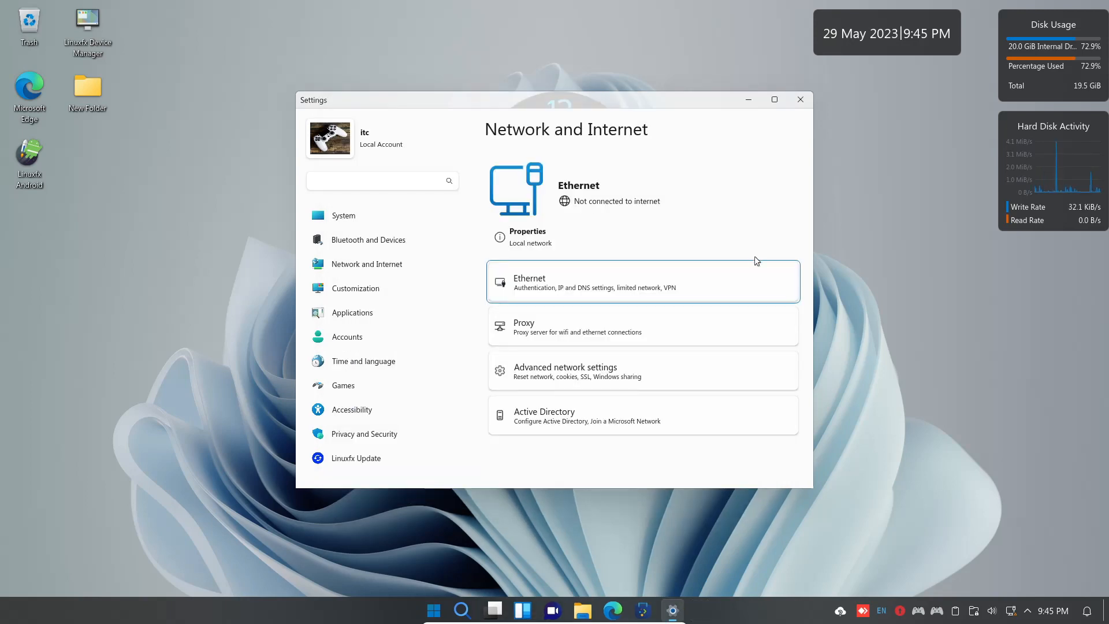
click(575, 608)
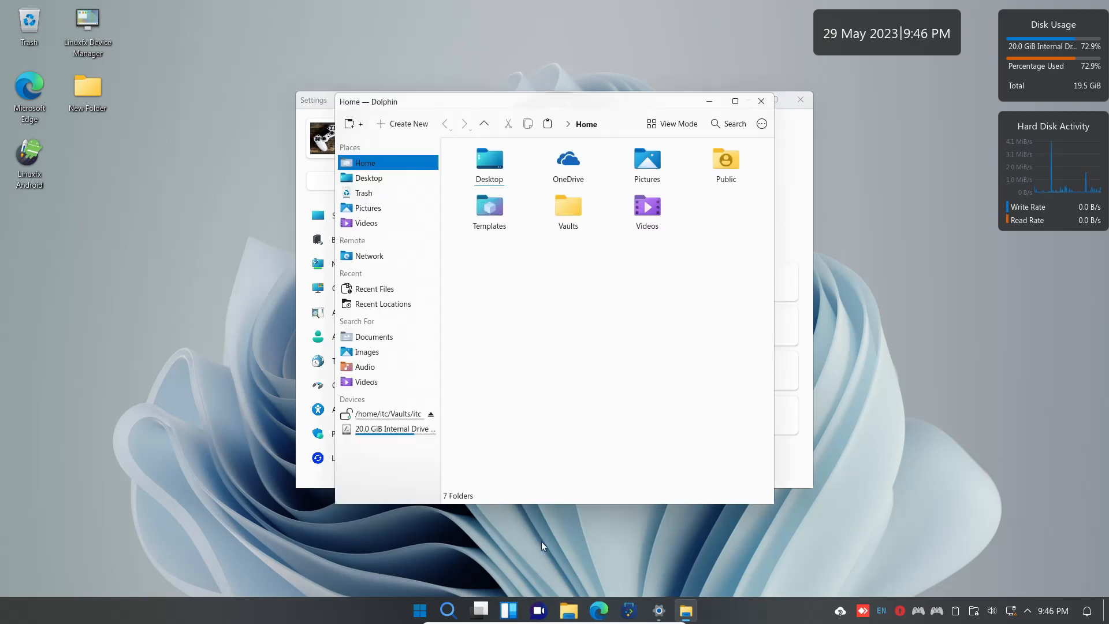
click(363, 415)
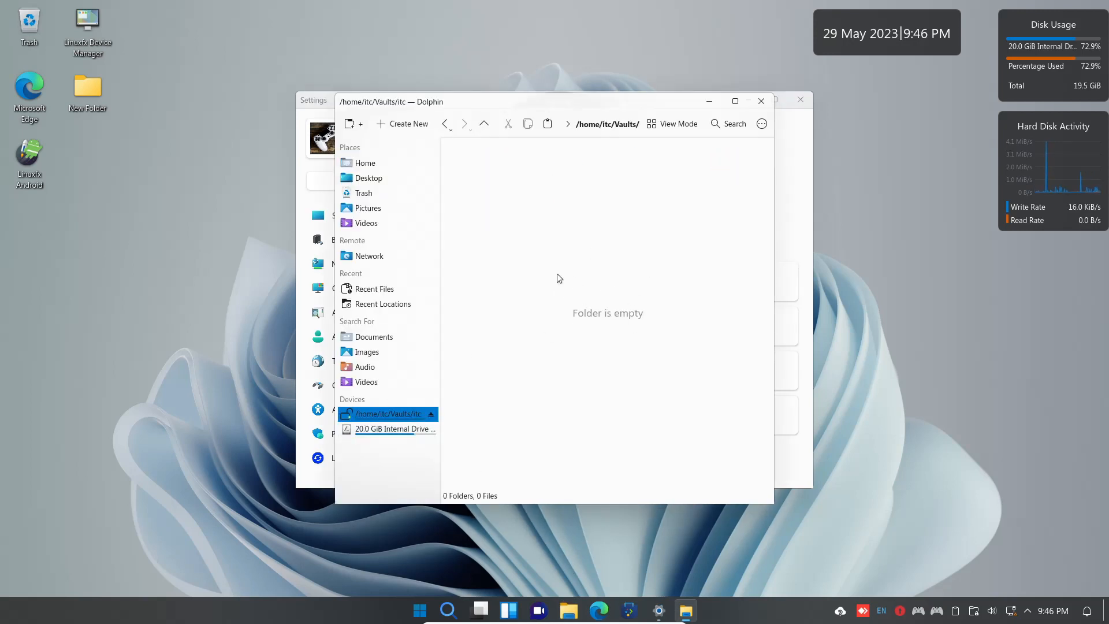
click(762, 101)
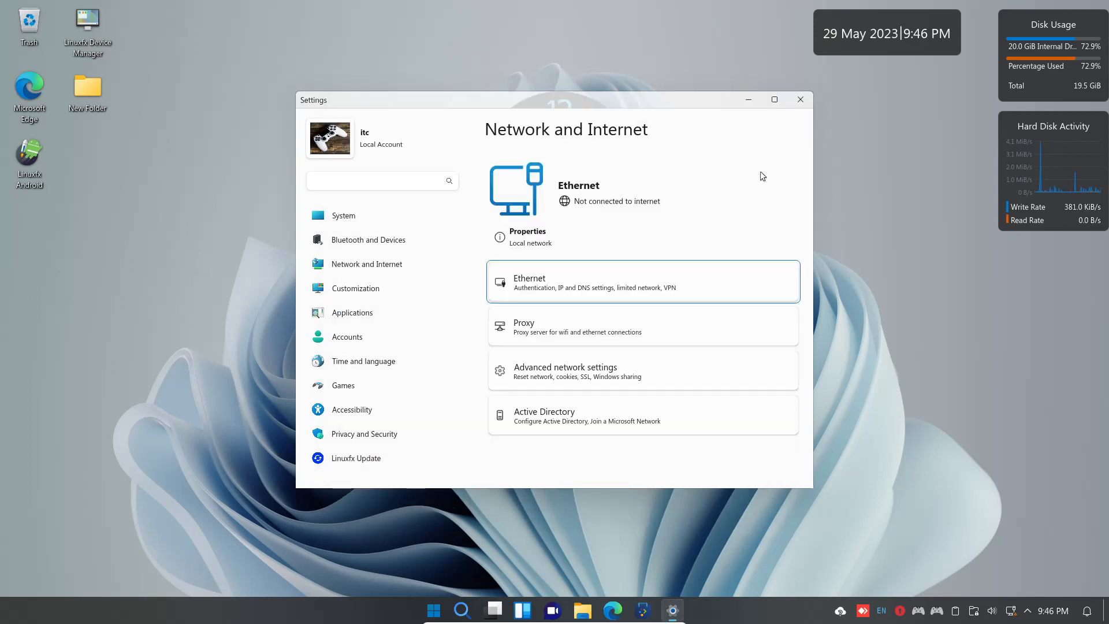